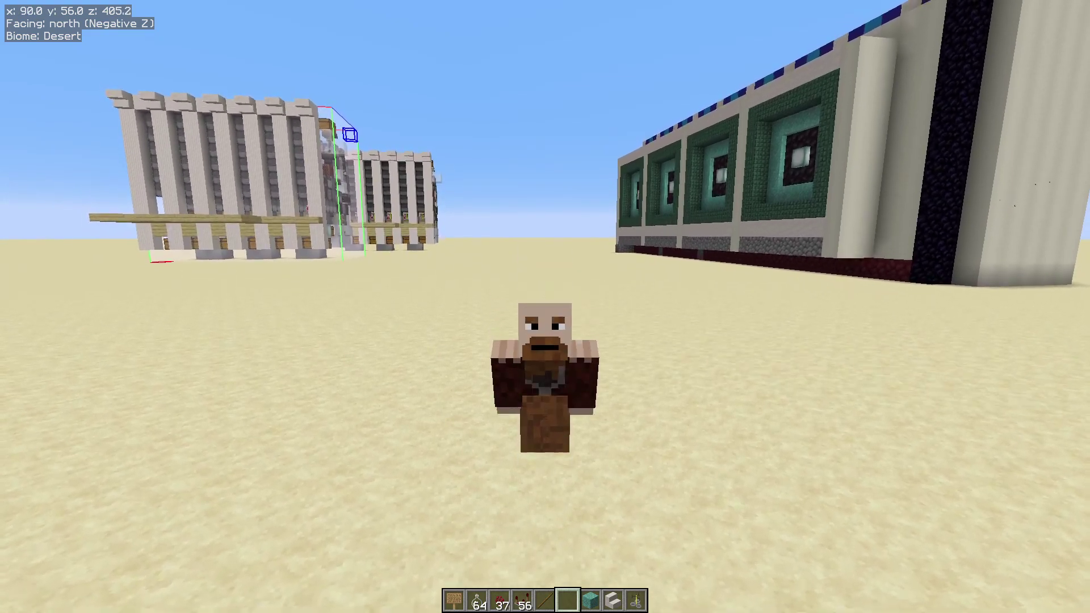
key("w")
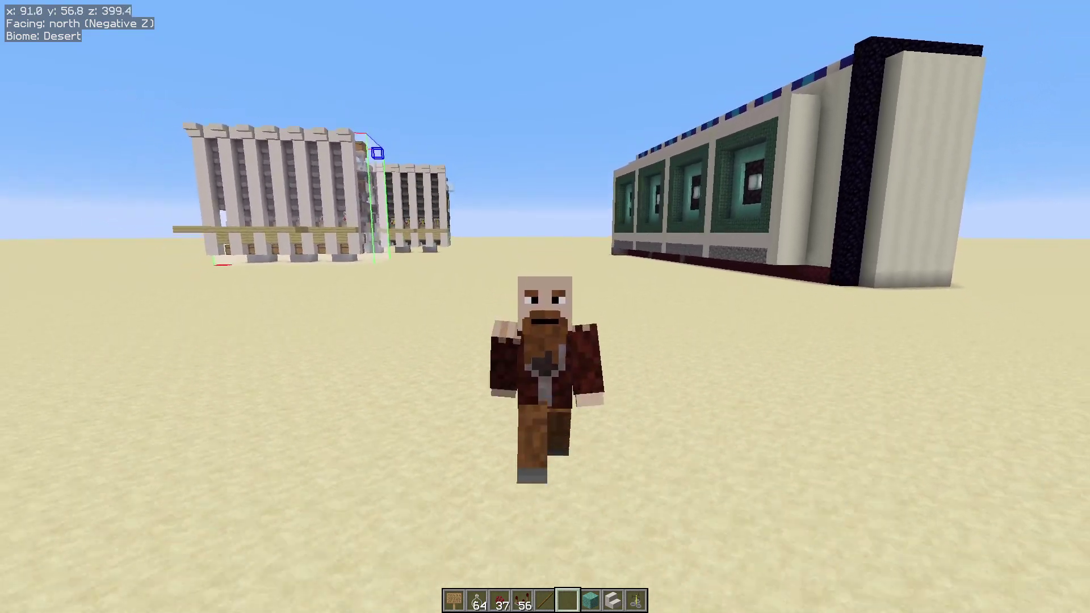
key("w")
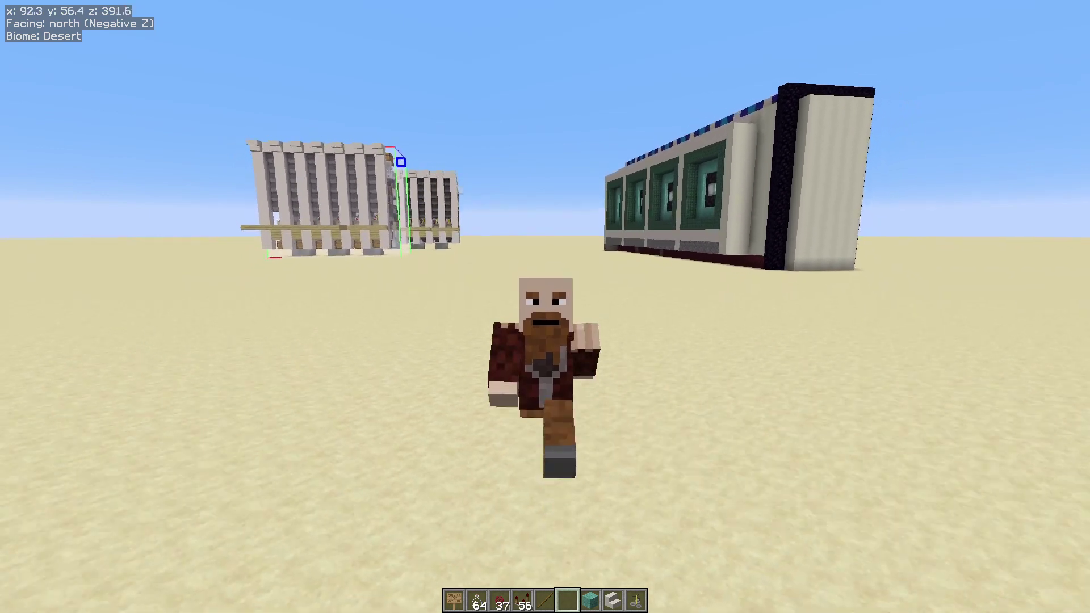
key("w")
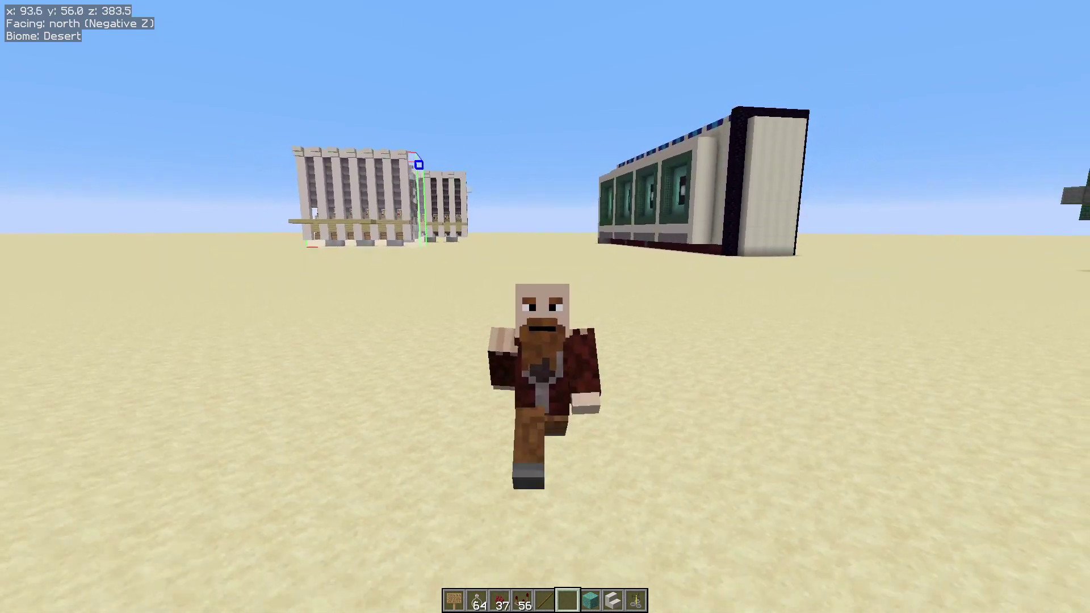
key("w")
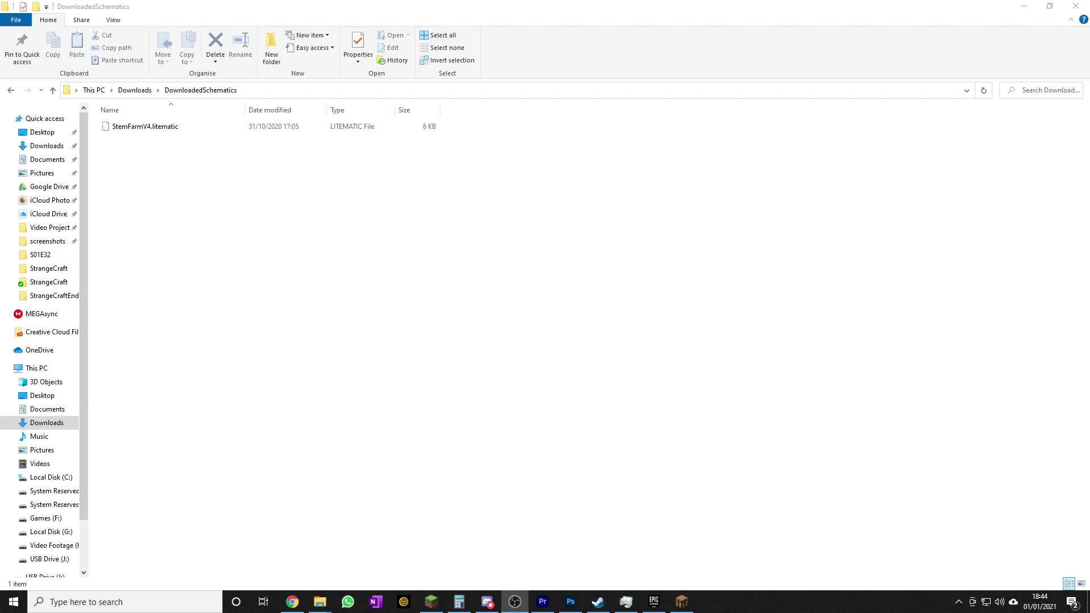
Copy the StemFarmV4.litematic file from the DownloadedSchematics folder
left_click(157, 130)
right_click(157, 130)
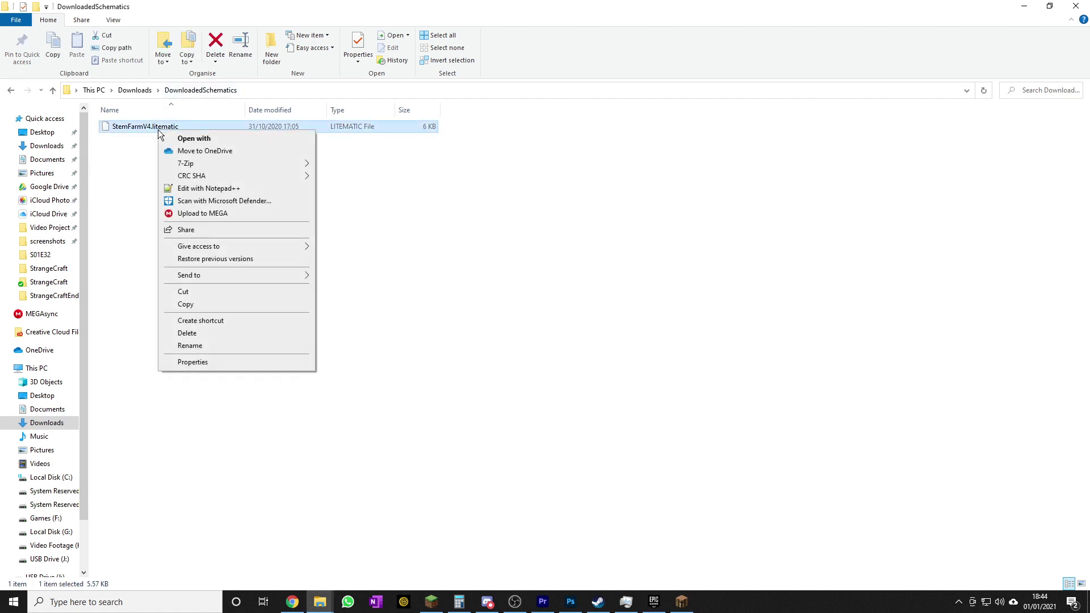
left_click(209, 307)
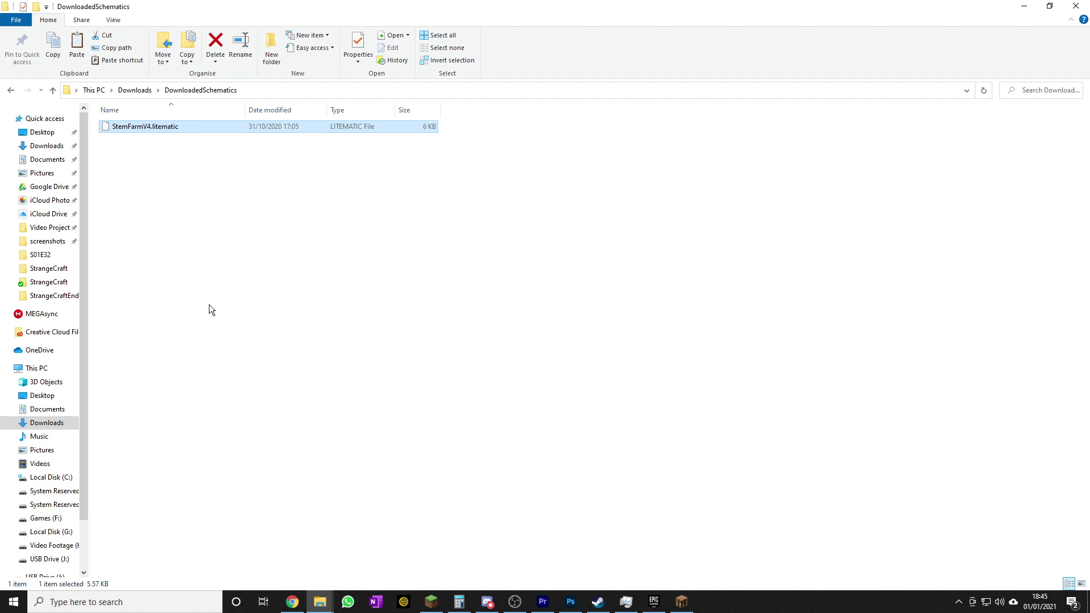
Go to the %appdata%\.minecraft\schematics folder and paste the copied schematic file there
left_click(285, 89)
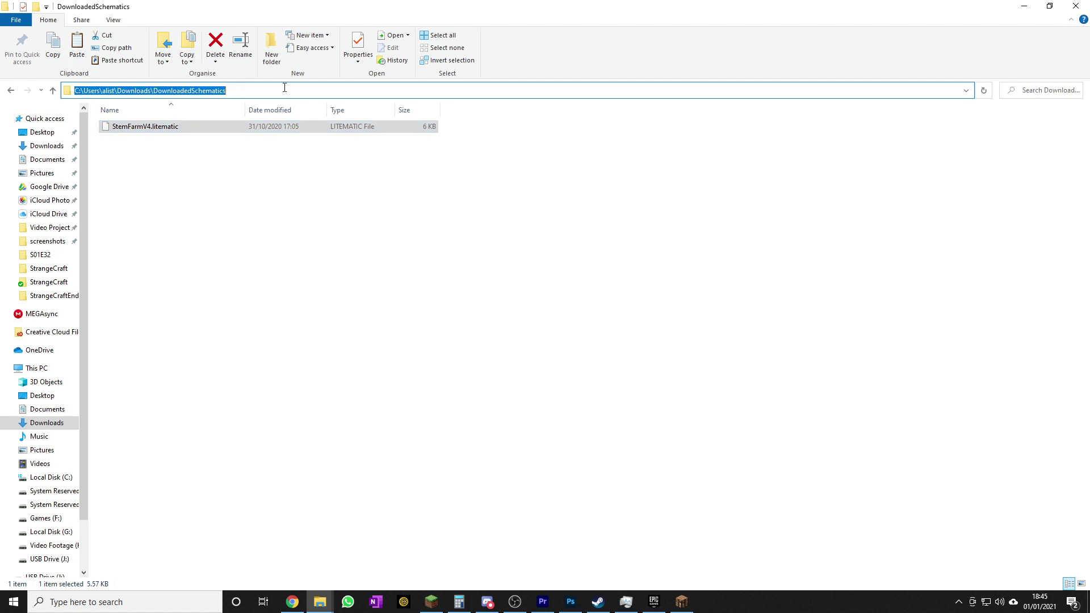
type("%appdata")
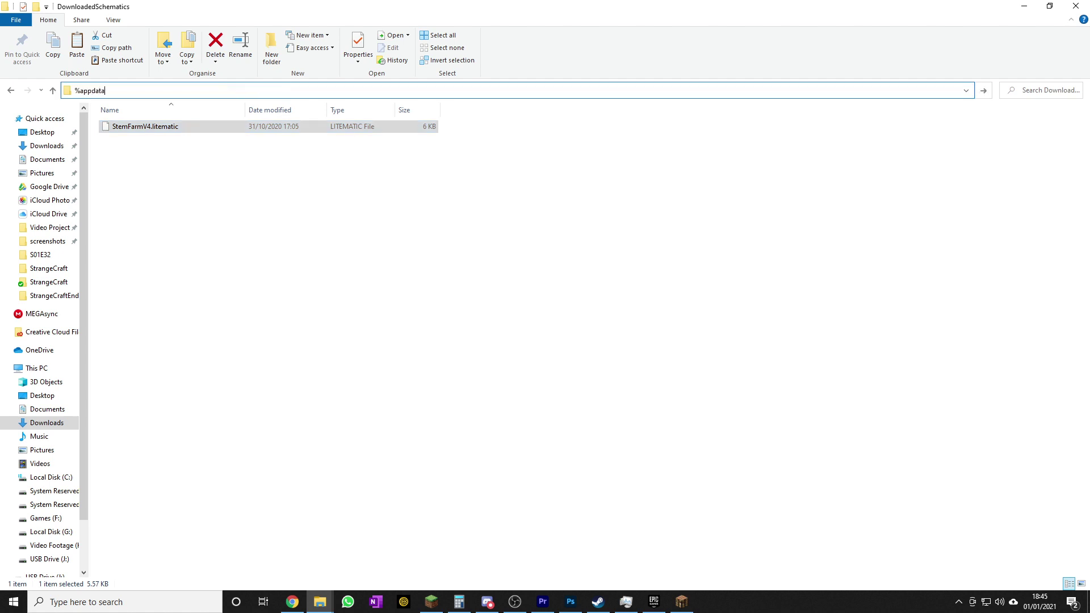
type("%\\.")
key("Down")
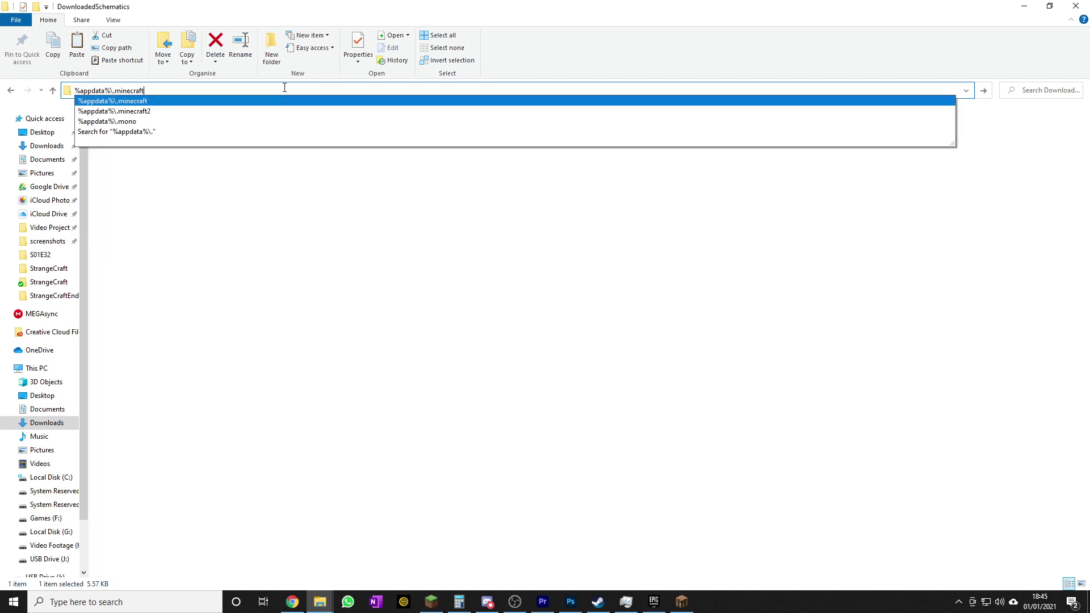
type("\\sc")
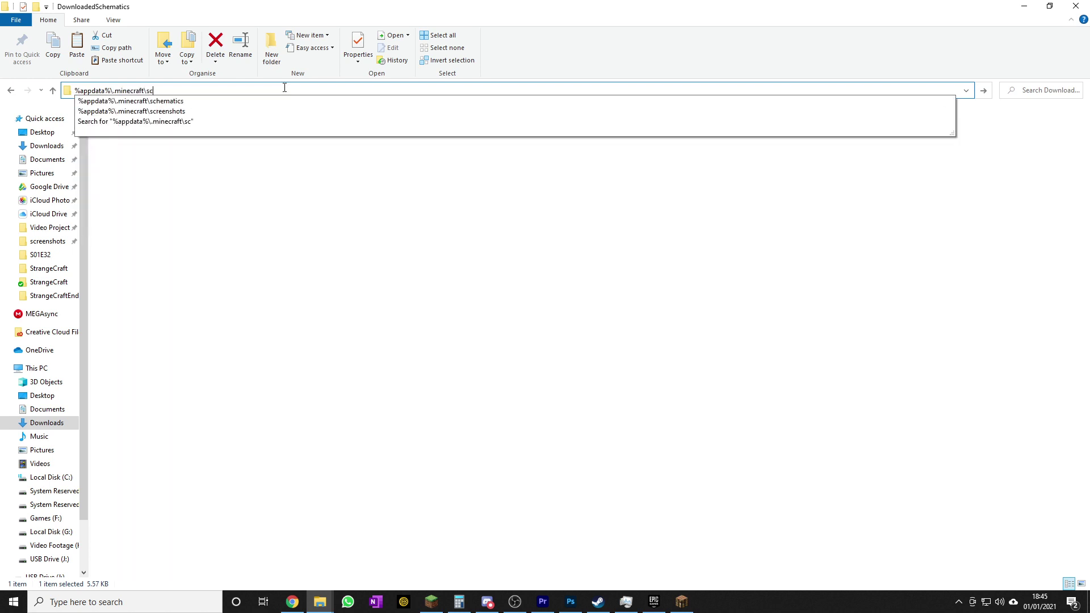
key("Down")
key("Return")
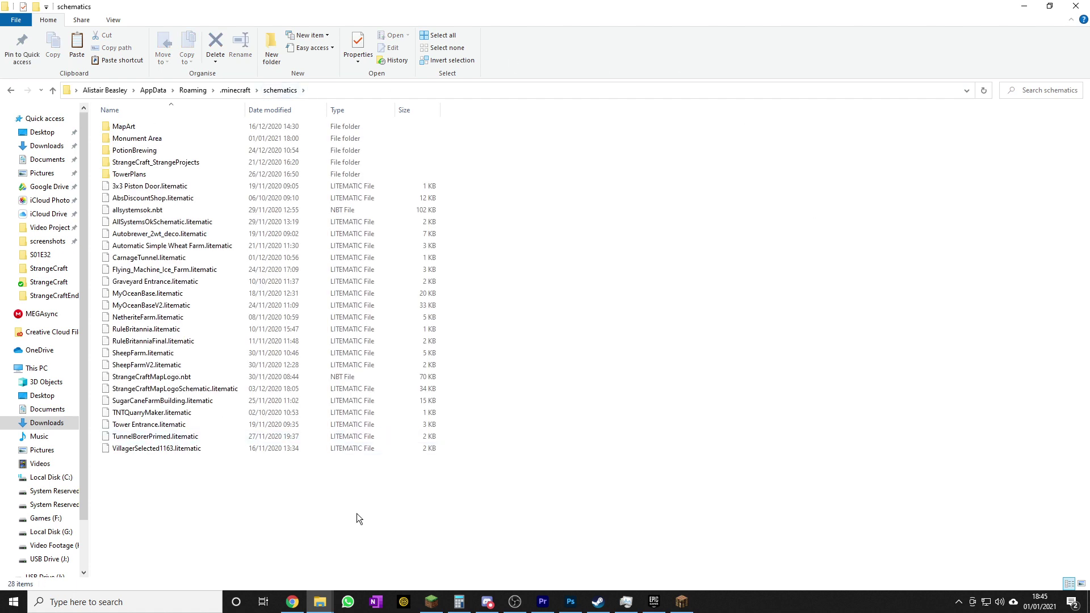
right_click(349, 500)
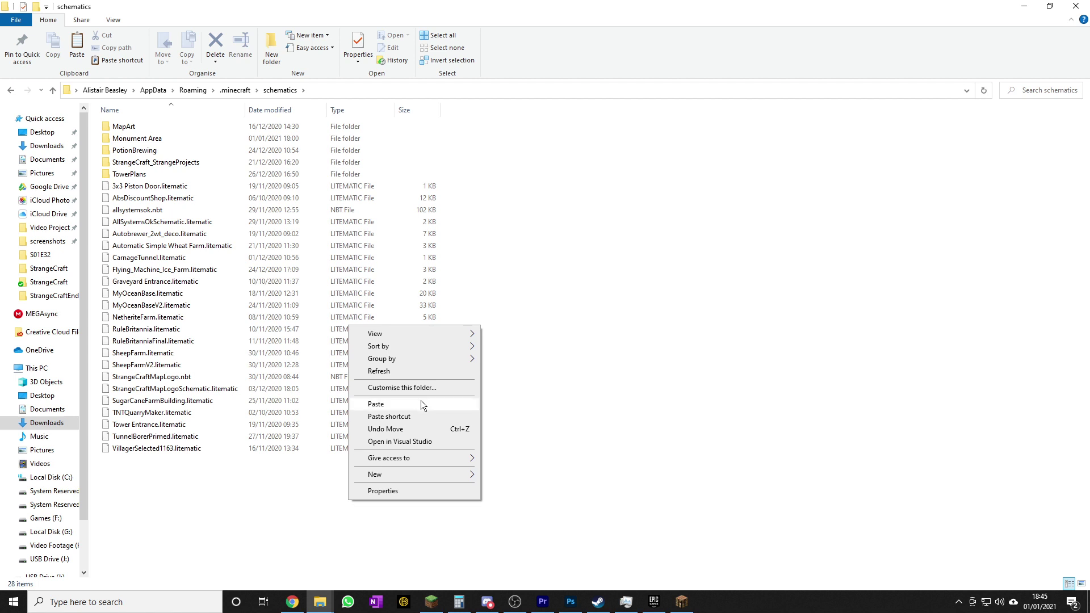
left_click(376, 404)
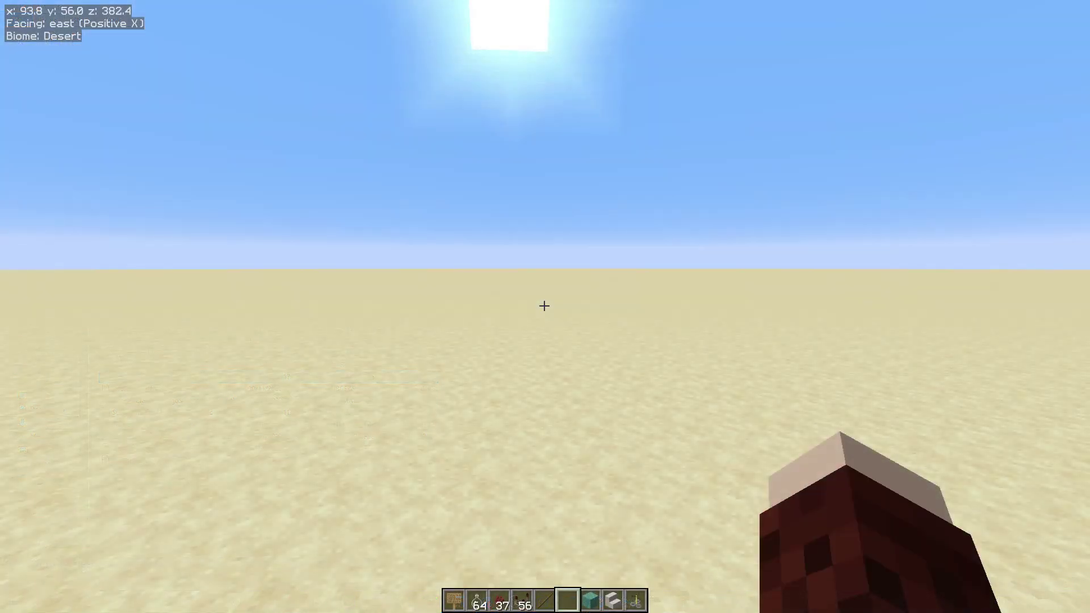
Load the StemFarmV4 schematic from the main schematics folder in Litematica with a placement created, and return to the game
key("m")
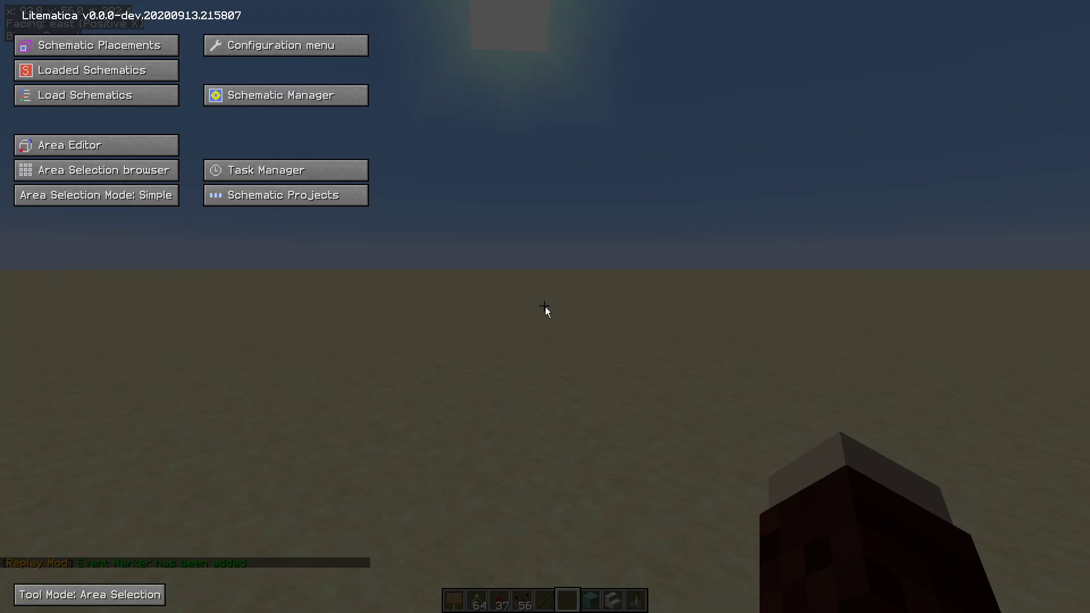
left_click(58, 100)
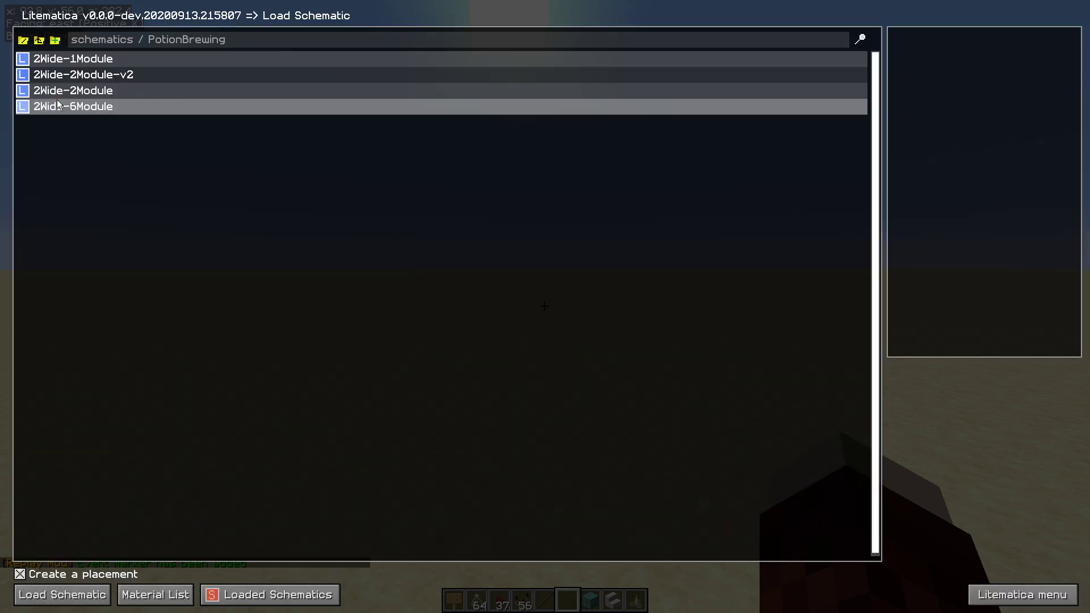
left_click(40, 42)
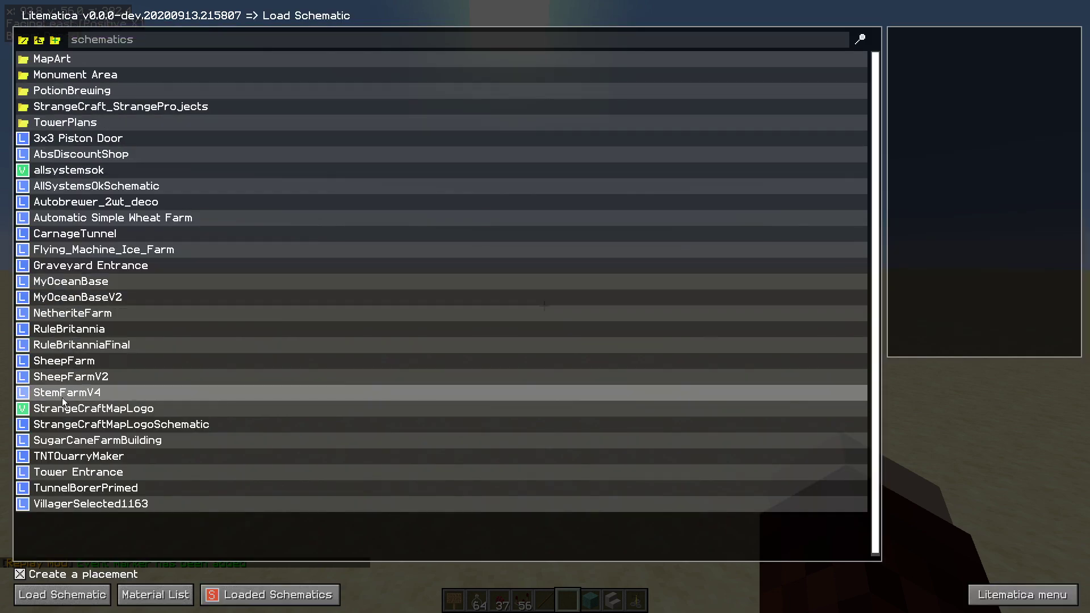
left_click(83, 392)
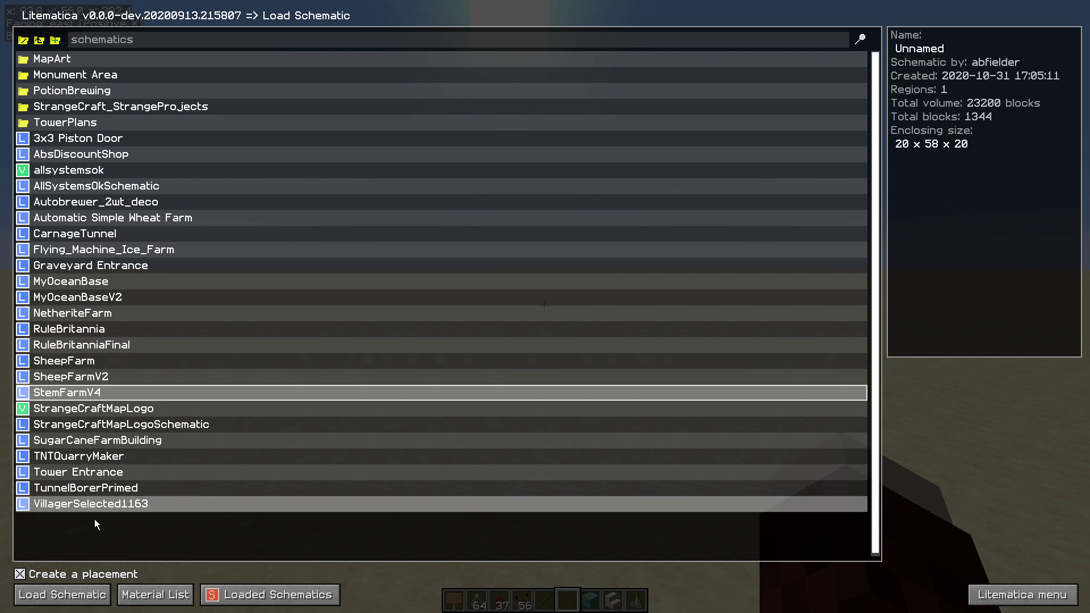
left_click(90, 602)
key("Escape")
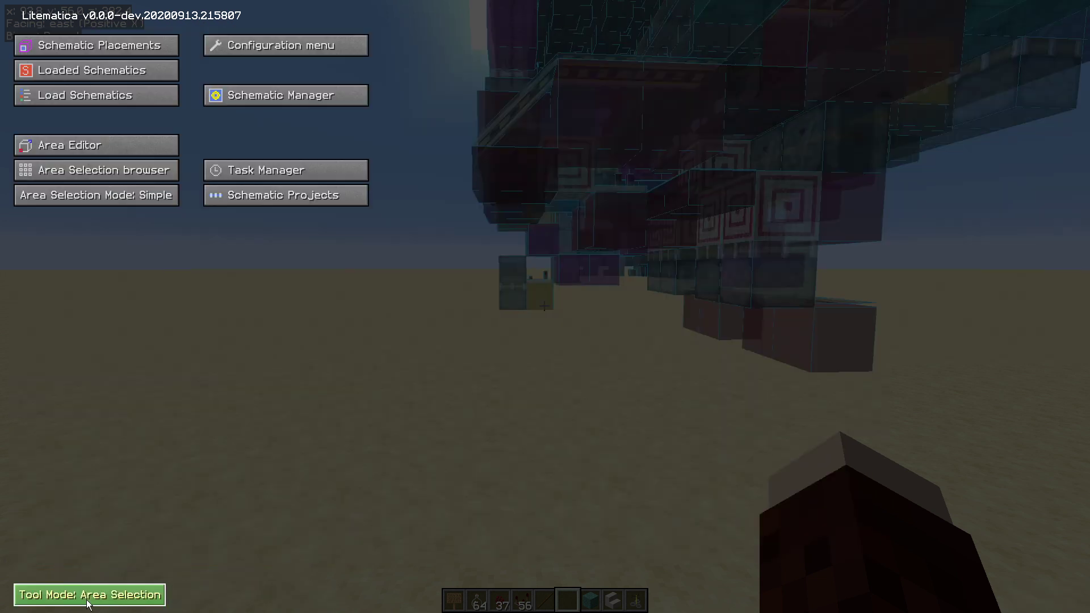
key("Escape")
Walk around the placed stem farm schematic and examine its base, platform and tall upper structure from several sides
key("d")
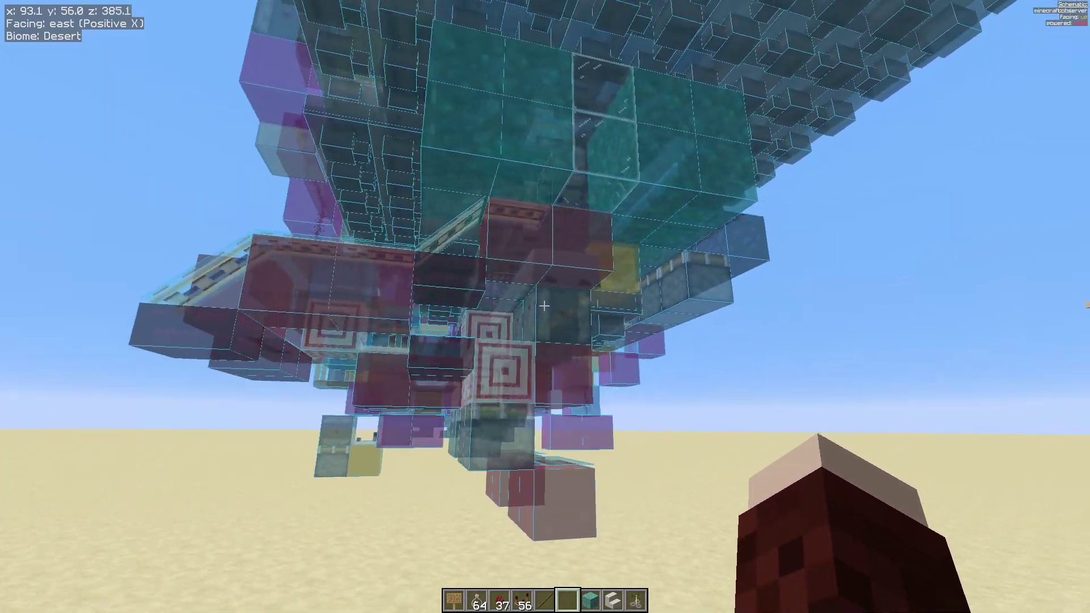
key("s")
key("d")
key("s")
key("d")
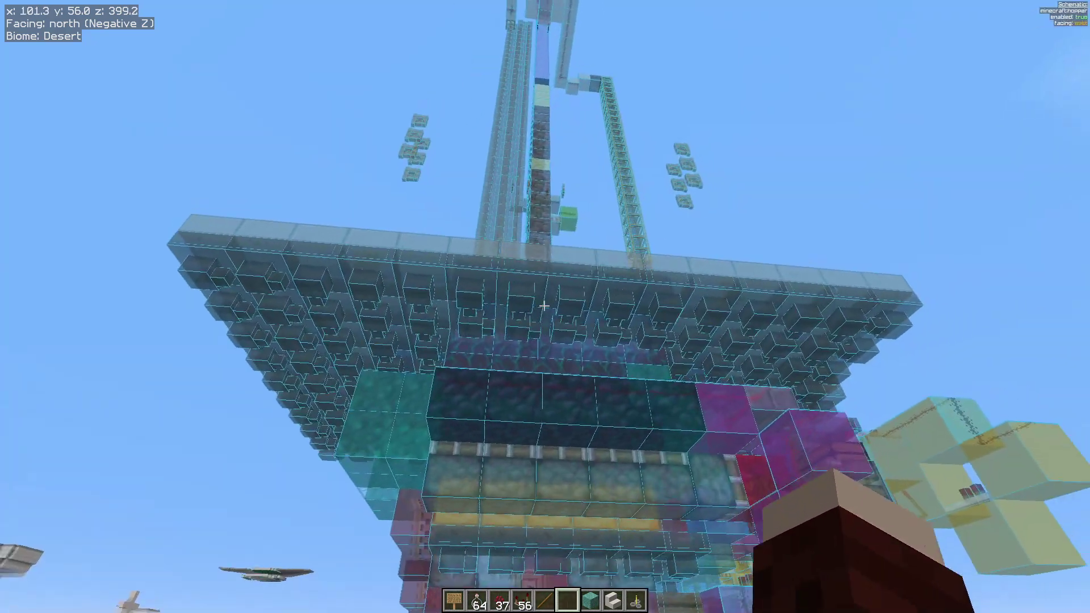
key("s")
key("d")
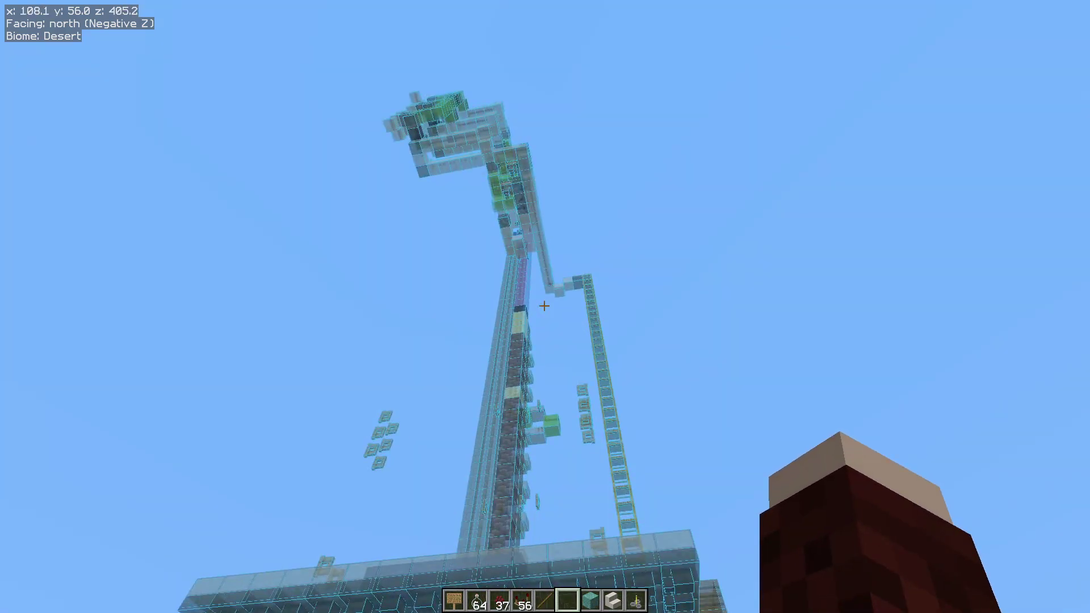
key("d")
key("w")
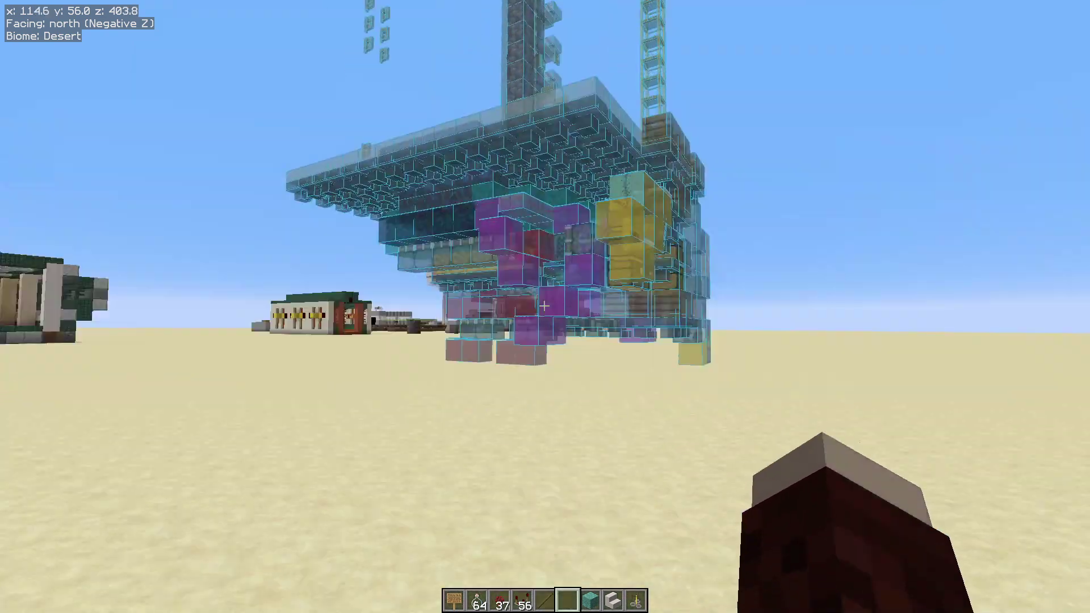
key("d")
key("w")
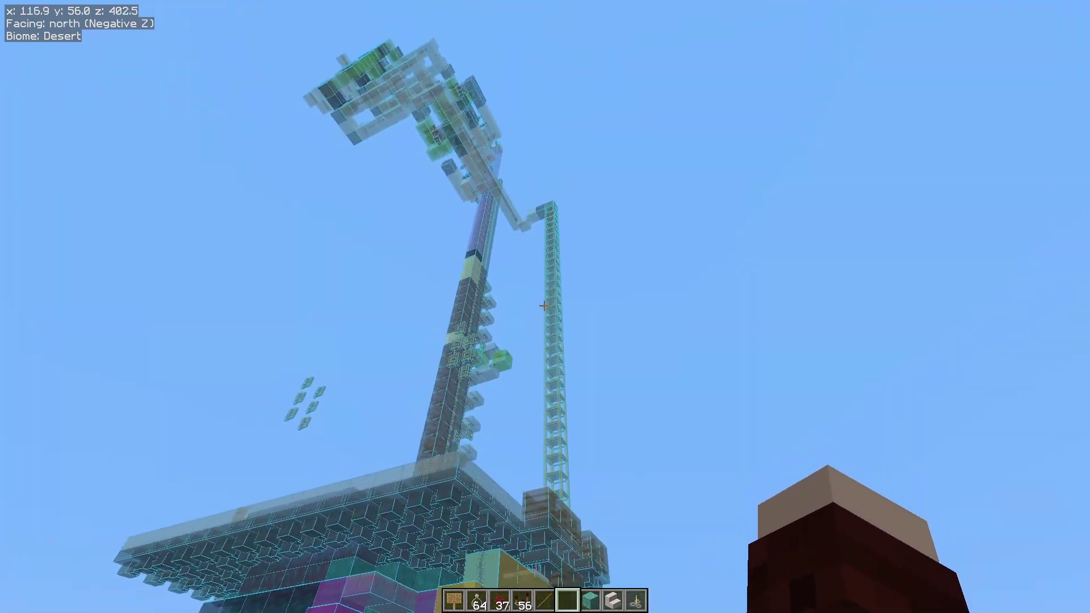
key("a")
key("s")
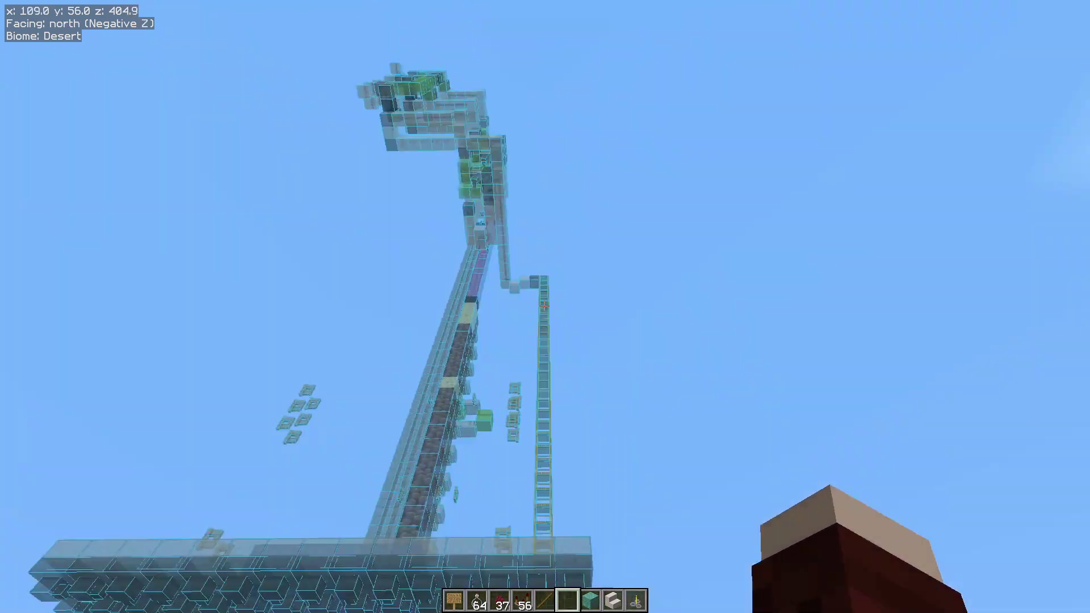
key("a")
key("s")
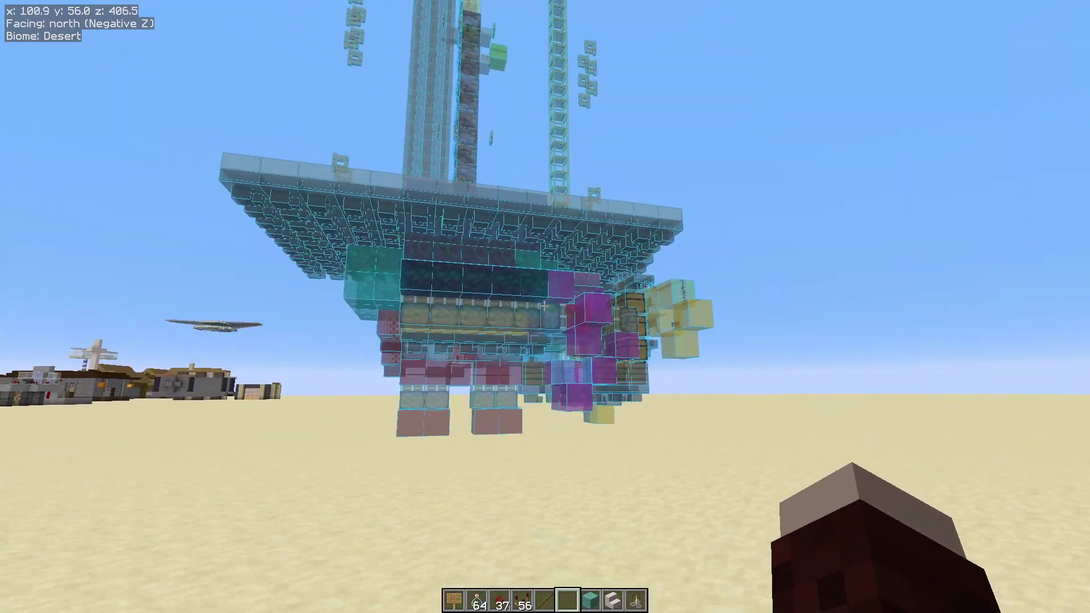
key("a")
key("s")
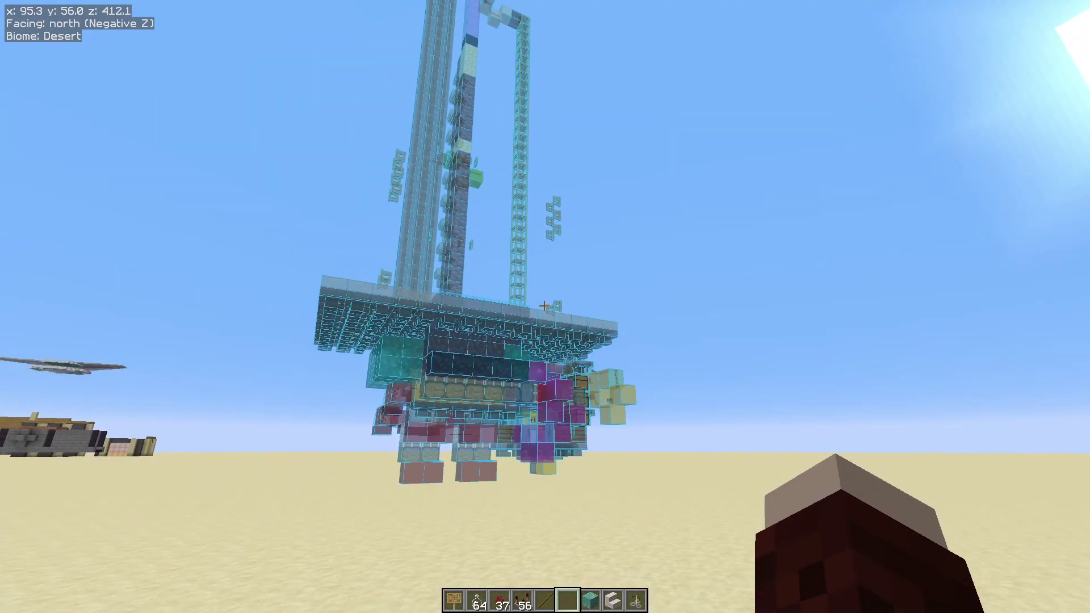